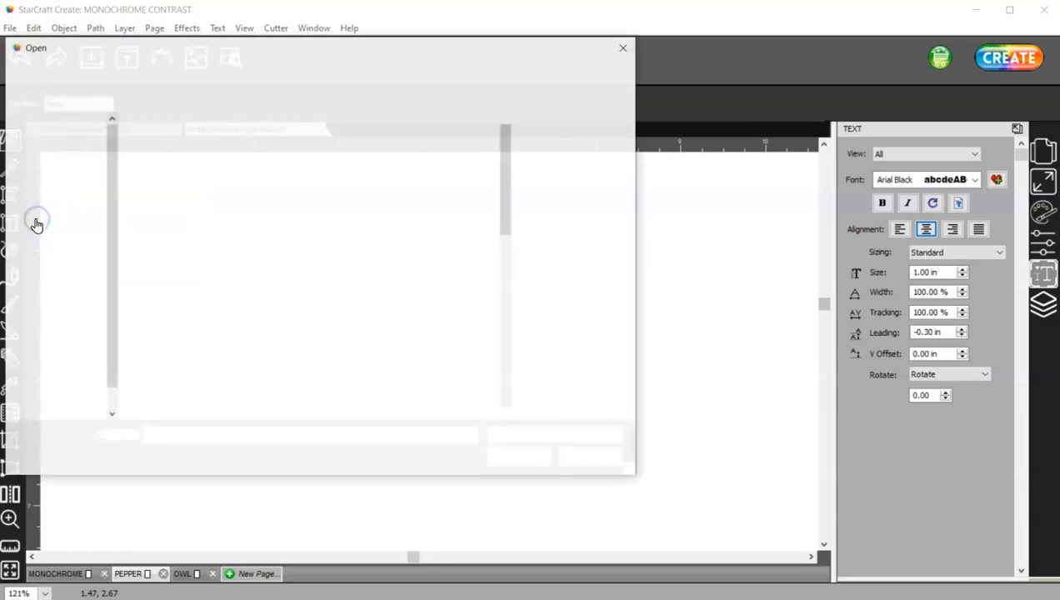
Import the bell pepper image and place it in the visible upper-left area of the PEPPER page.
click(438, 159)
double_click(459, 156)
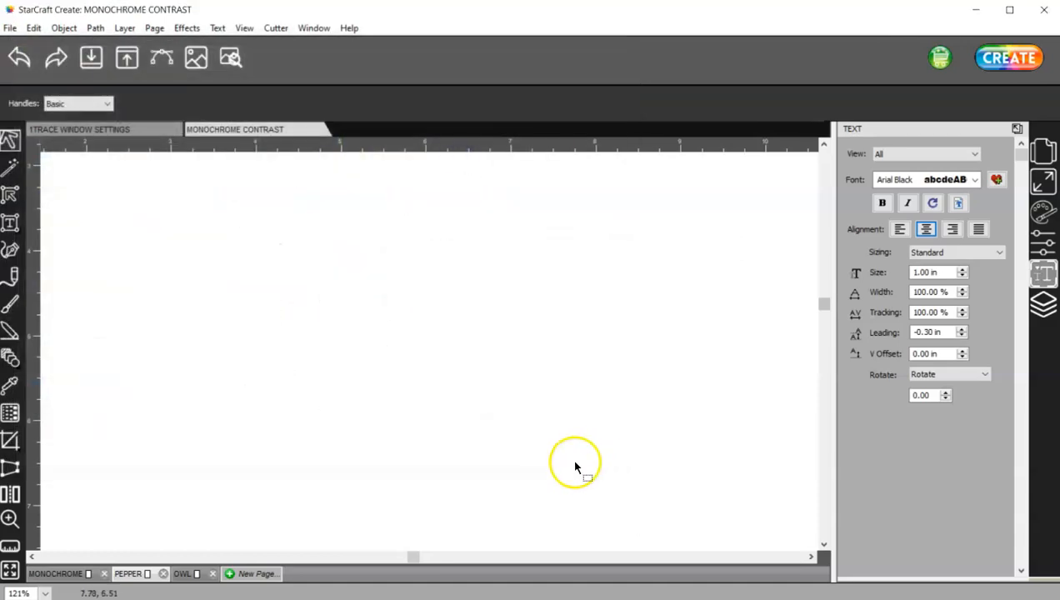
drag(367, 370, 201, 311)
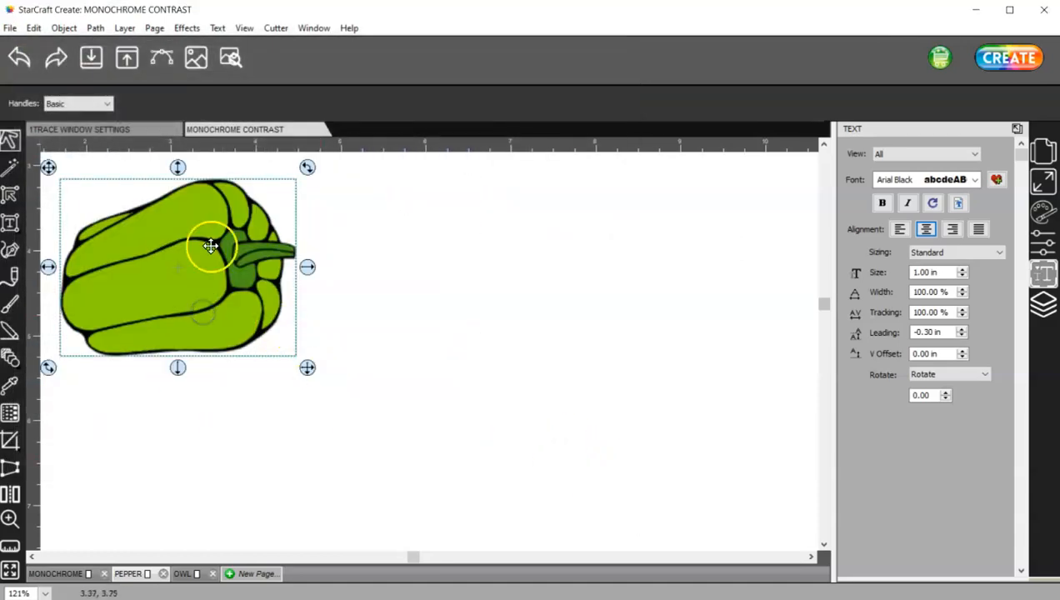
Begin tracing the selected pepper image and fade the source image out completely in the trace preview.
click(161, 60)
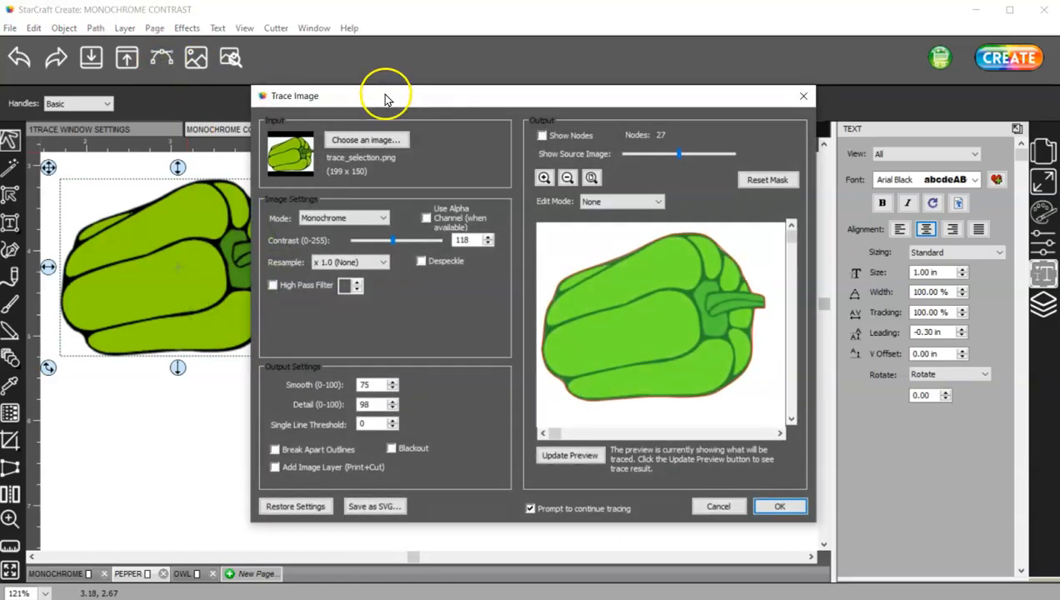
drag(381, 94, 617, 35)
drag(910, 92, 965, 93)
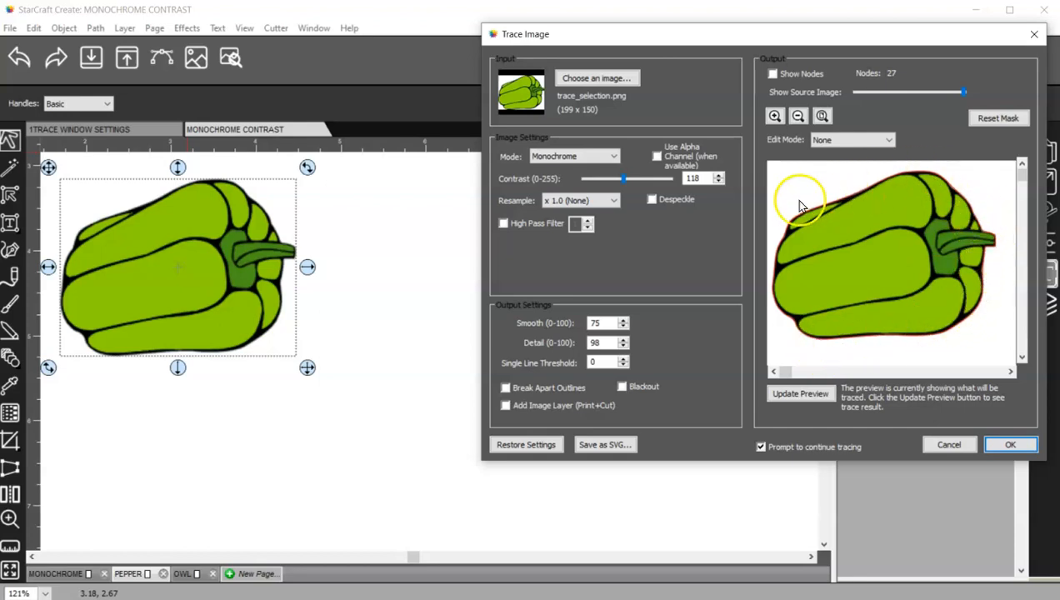
drag(962, 93, 851, 93)
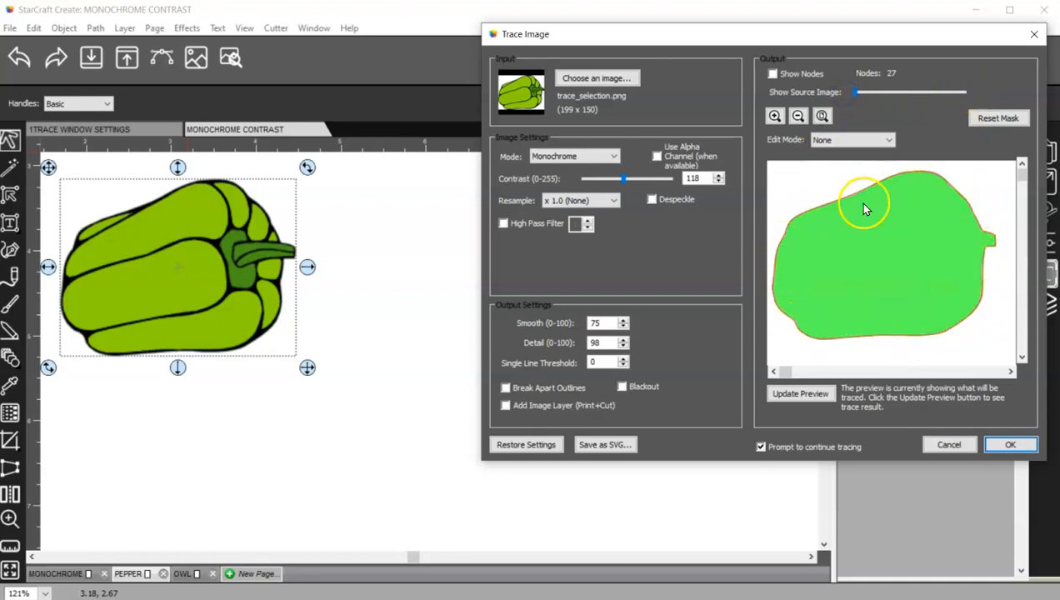
Lower the monochrome trace contrast for the pepper to 36 and update the preview.
drag(621, 178, 588, 180)
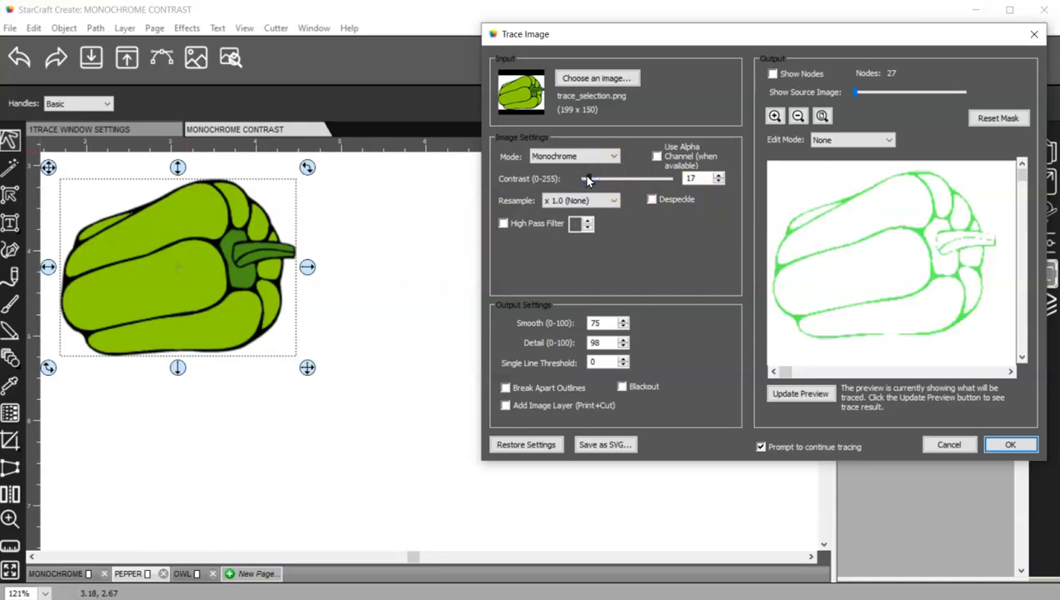
drag(589, 178, 590, 179)
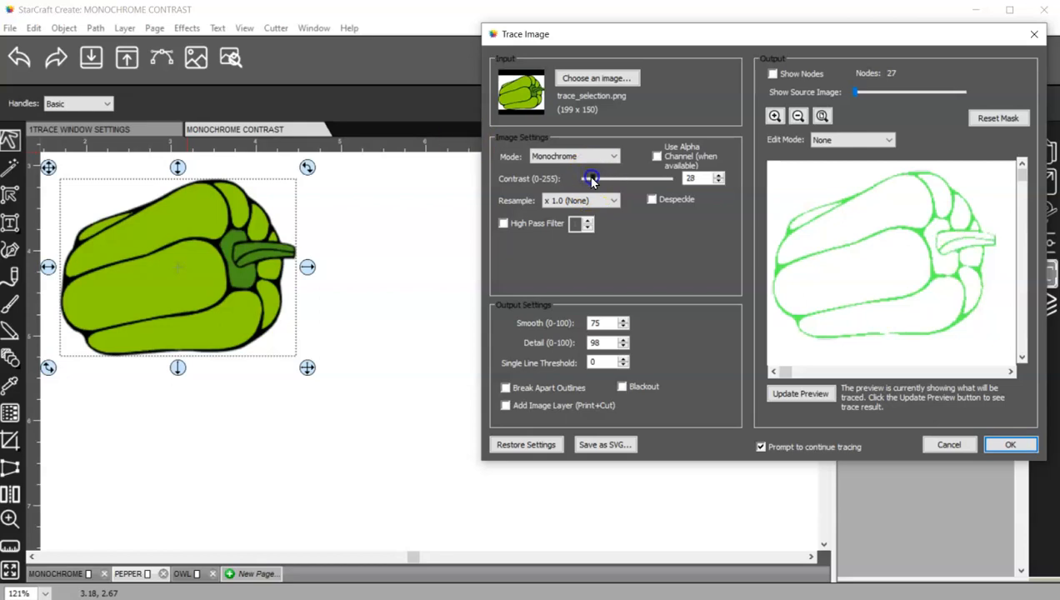
click(787, 393)
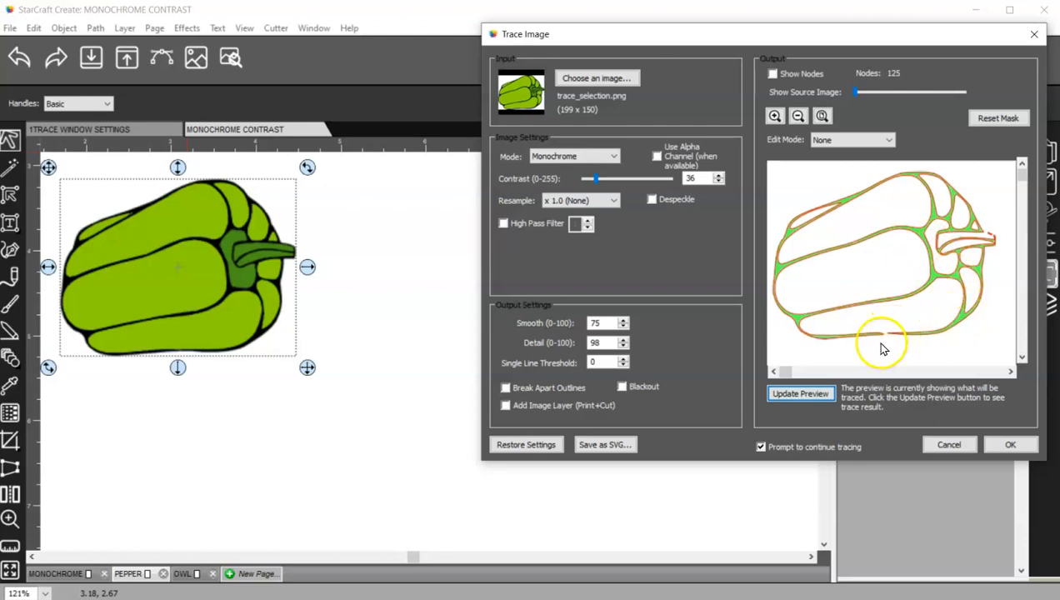
Inspect the pepper's lower outline and stem up close, set the trace contrast to 43 and update the preview.
click(774, 118)
click(774, 117)
click(774, 117)
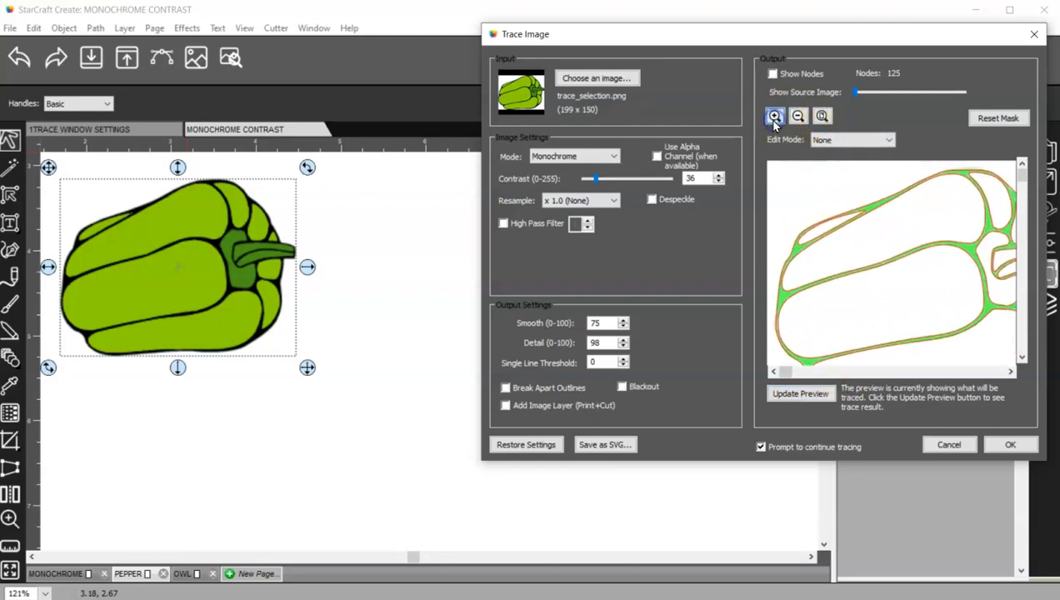
click(774, 117)
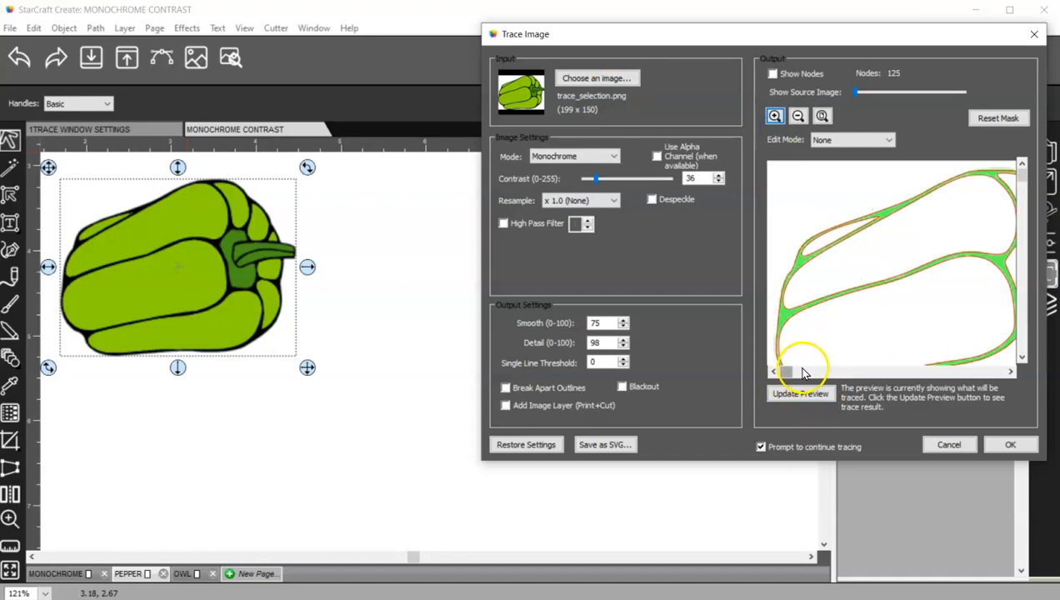
drag(1022, 174, 1019, 338)
drag(785, 373, 961, 373)
drag(1022, 340, 1021, 296)
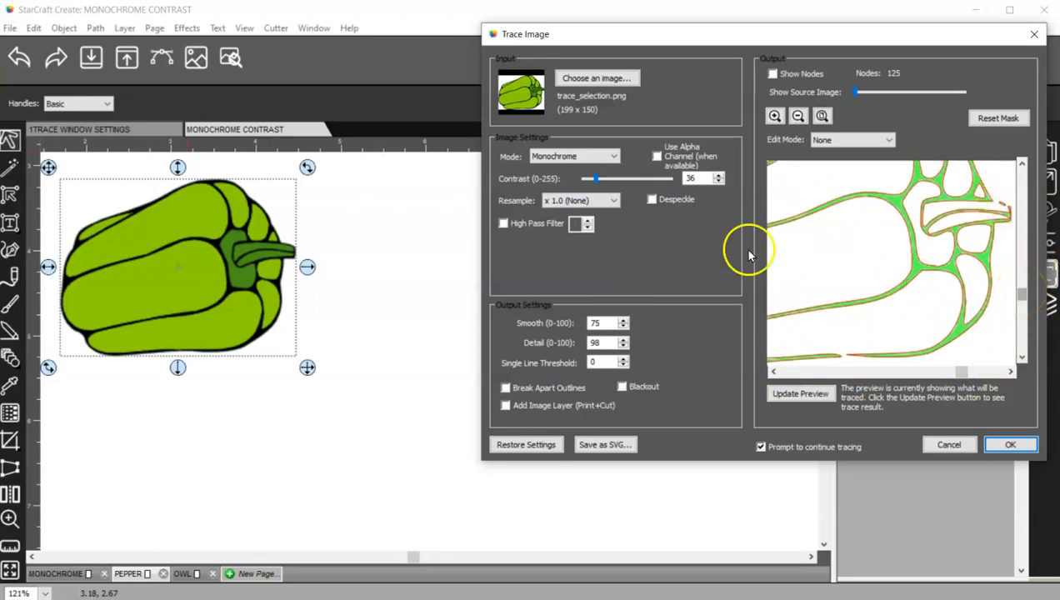
drag(596, 180, 597, 180)
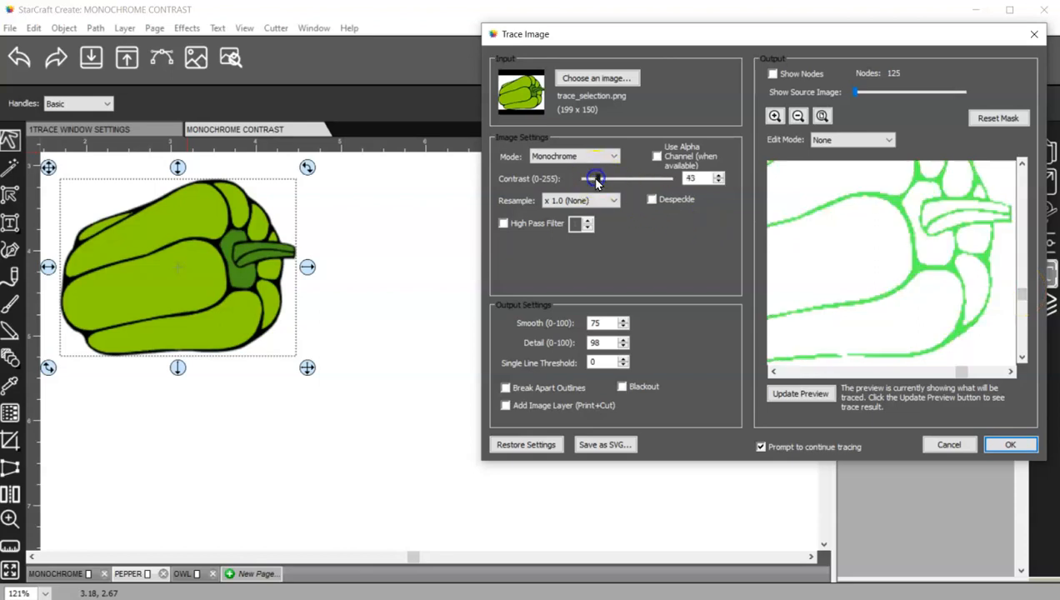
click(787, 393)
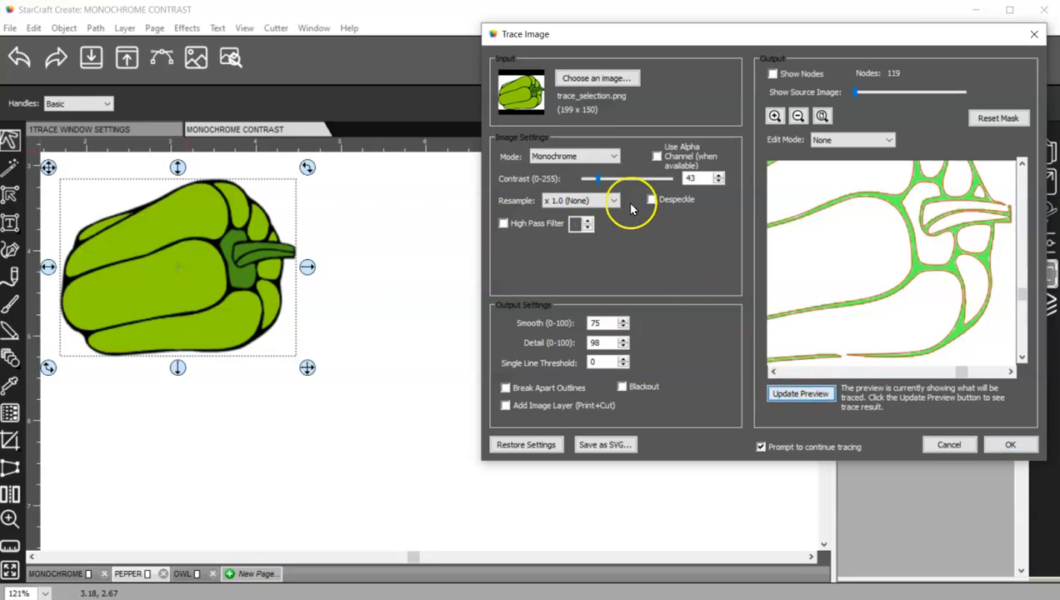
Raise the pepper's trace contrast to 58, update the preview and check the whole outline.
drag(598, 185, 604, 181)
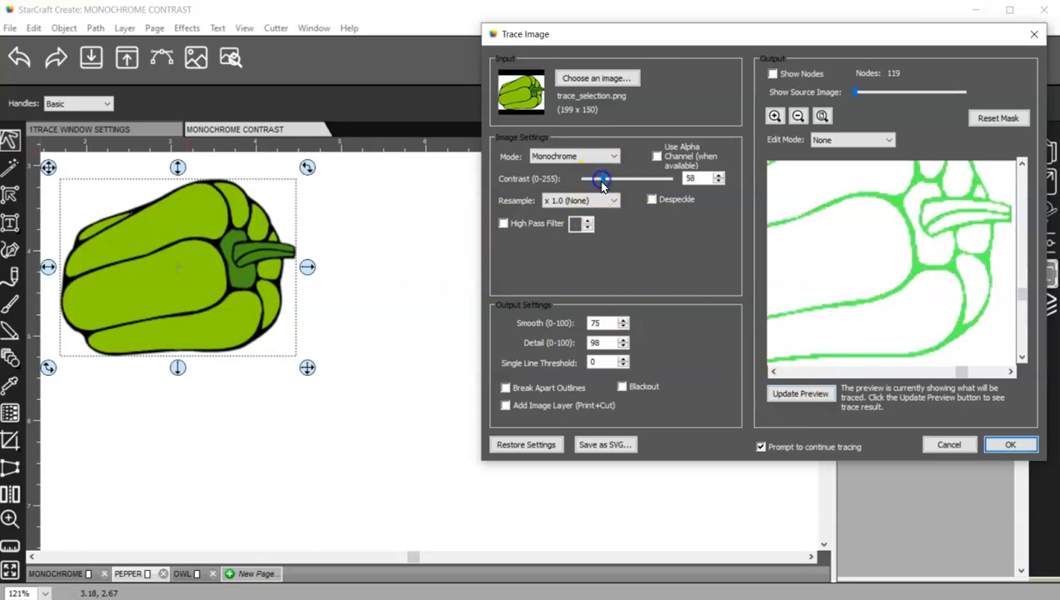
click(795, 396)
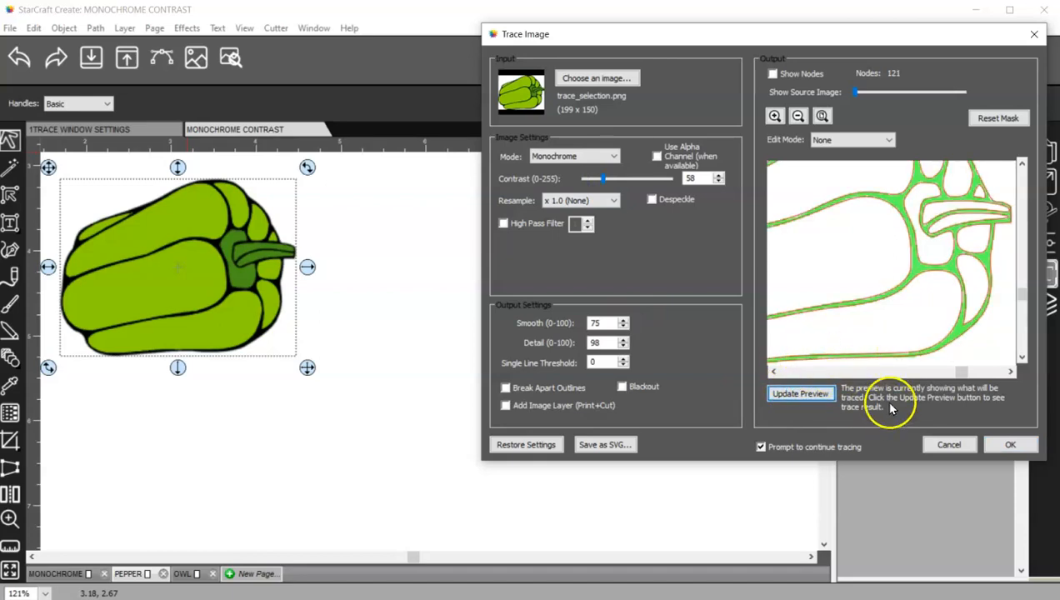
drag(959, 372, 970, 372)
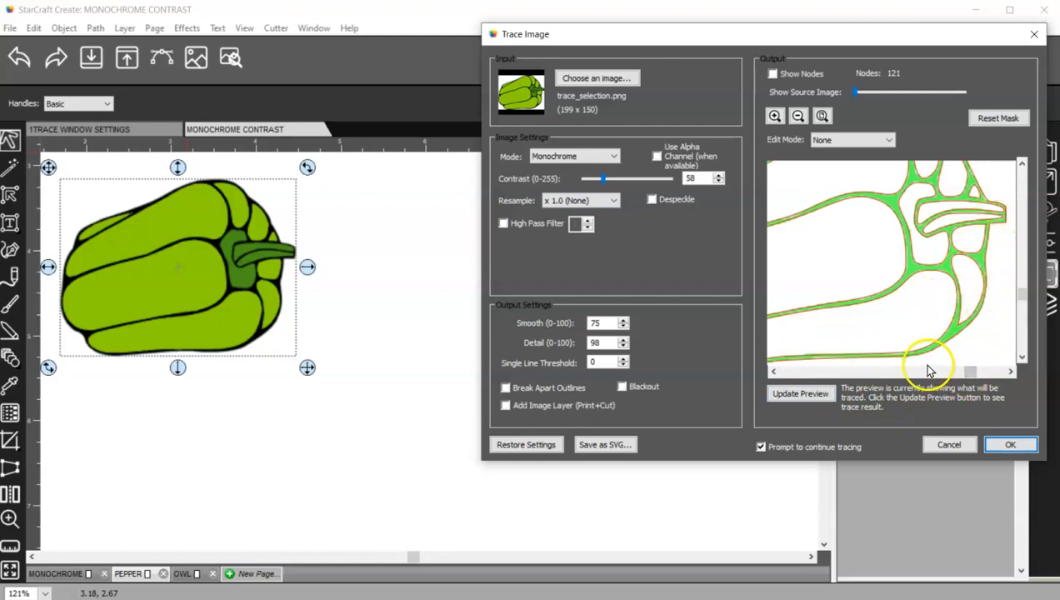
click(822, 118)
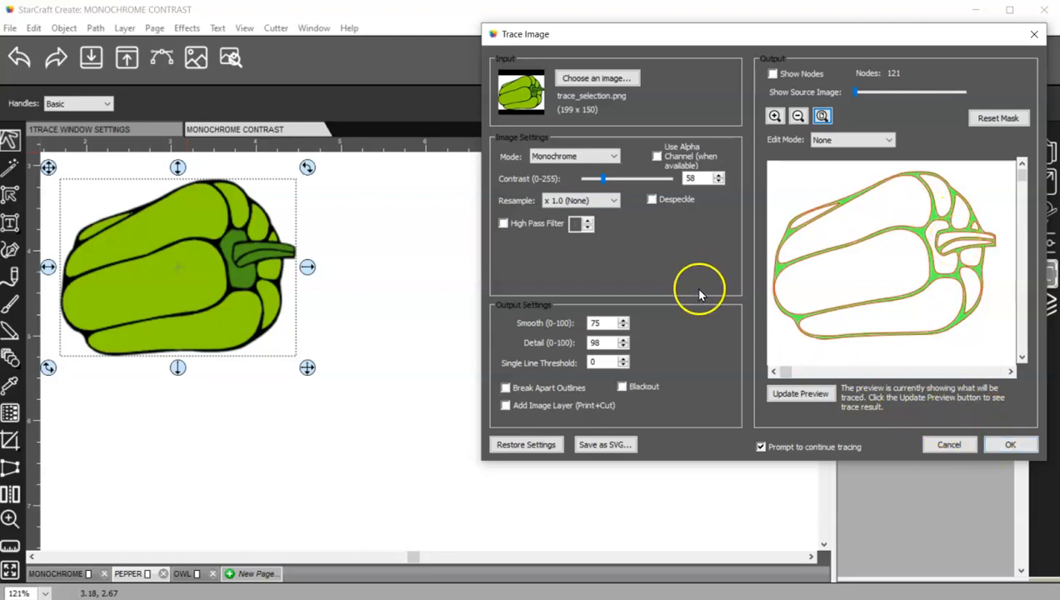
Set the pepper's trace contrast to 71 and update the preview.
click(602, 178)
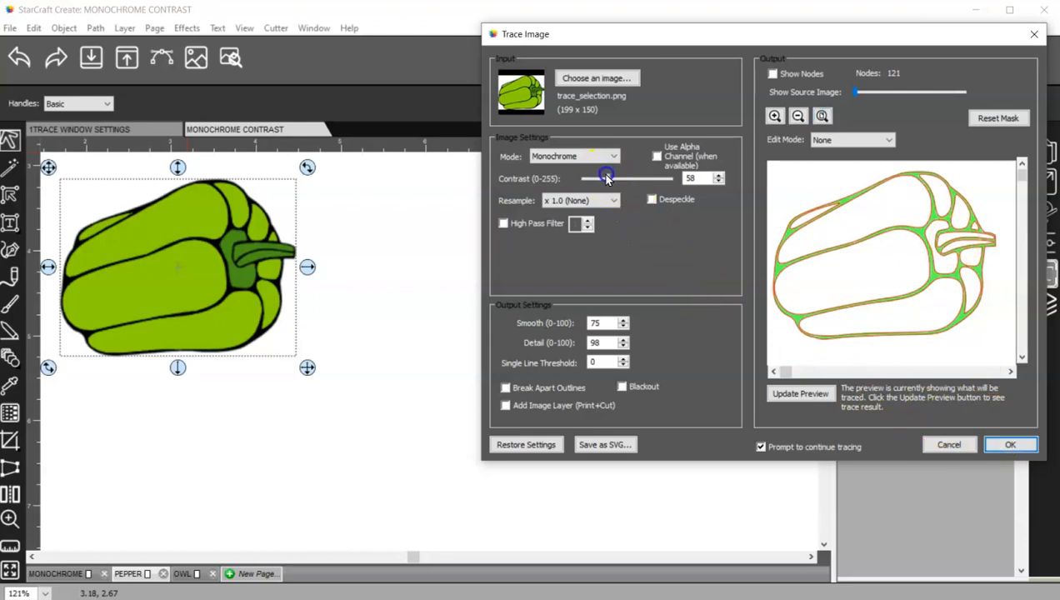
drag(605, 178, 610, 179)
click(806, 391)
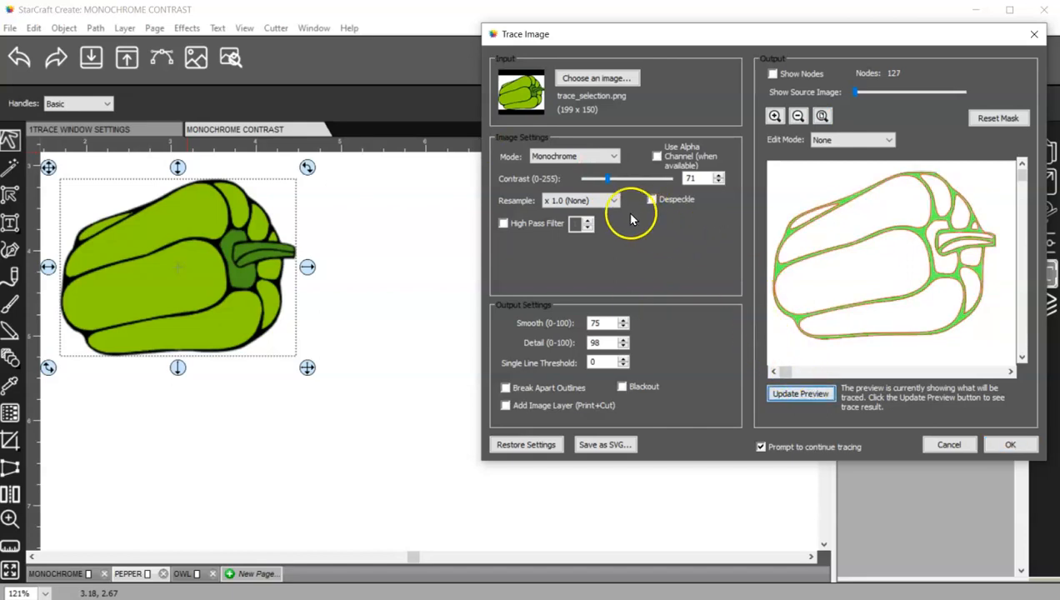
Compare the pepper's updated trace previews at contrast 105 and 75, ending with the contrast at 75.
click(611, 180)
drag(611, 180, 619, 183)
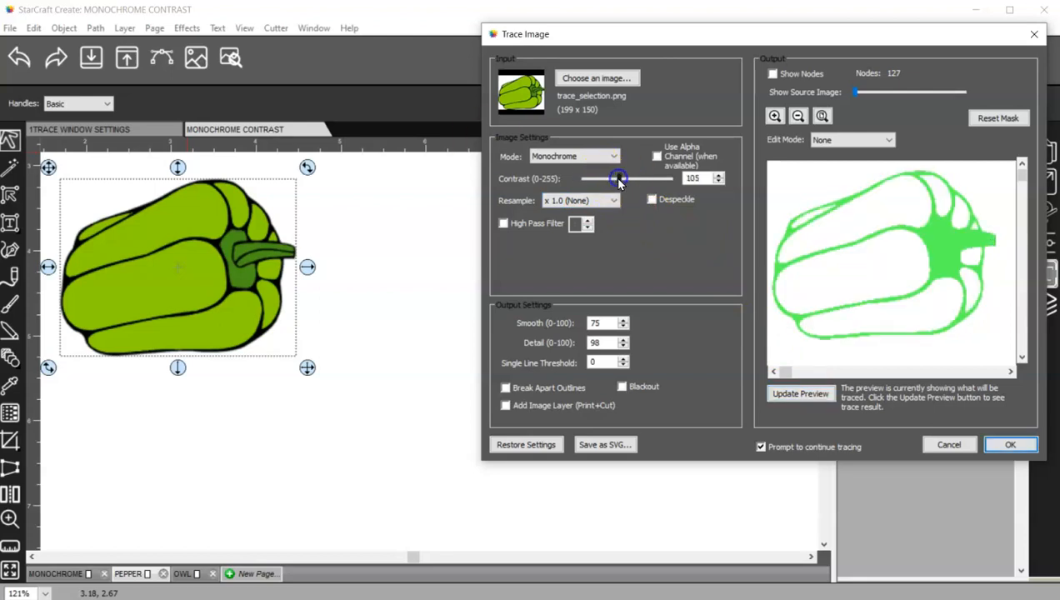
click(800, 393)
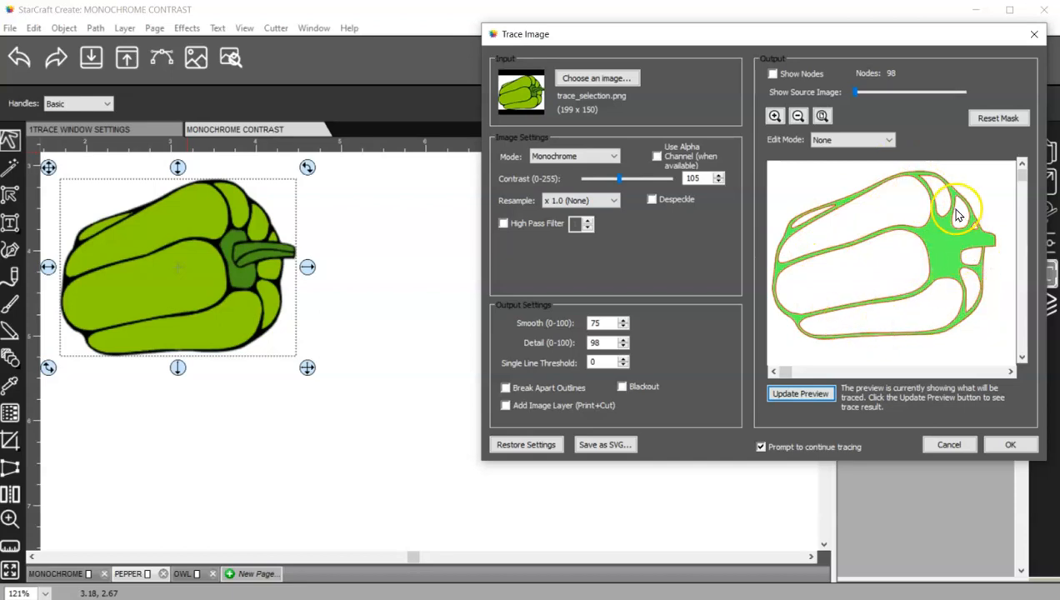
drag(618, 179, 609, 181)
click(802, 392)
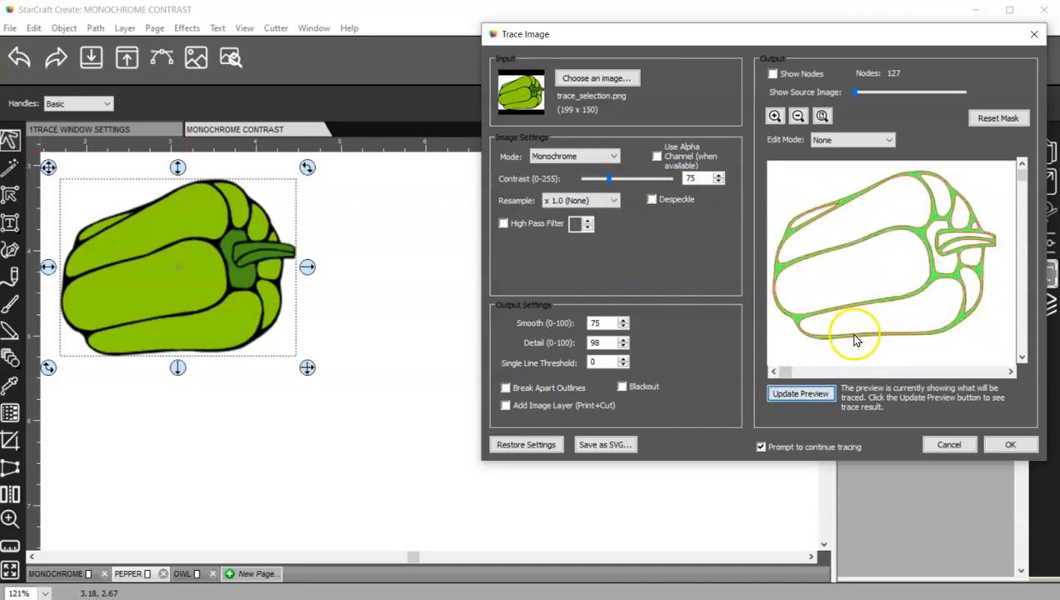
Load Cartoon Owl.jpg as the image to trace and update the preview with the source image hidden.
click(597, 79)
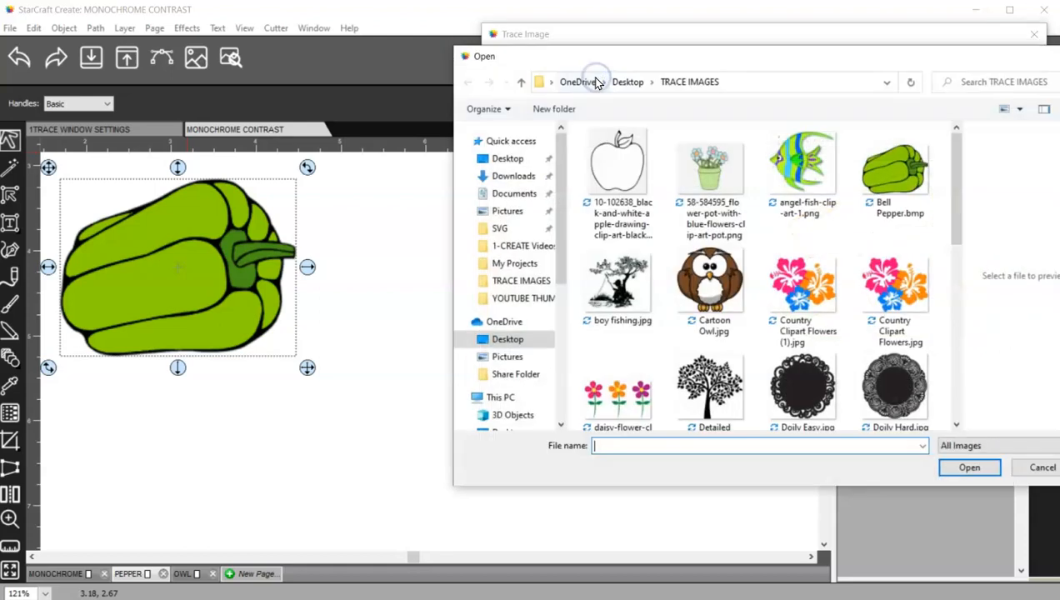
double_click(704, 262)
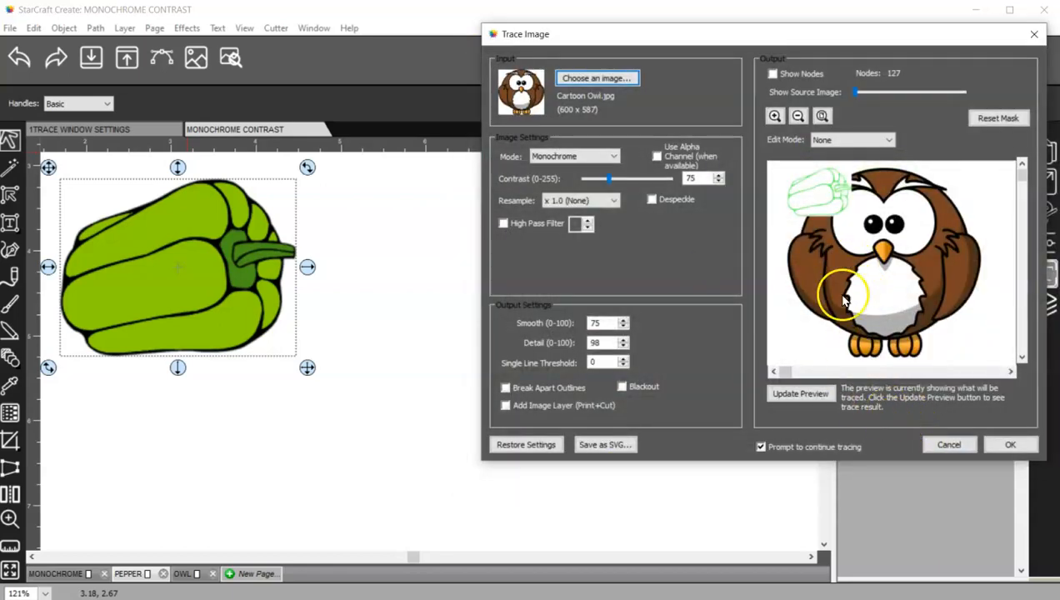
click(798, 393)
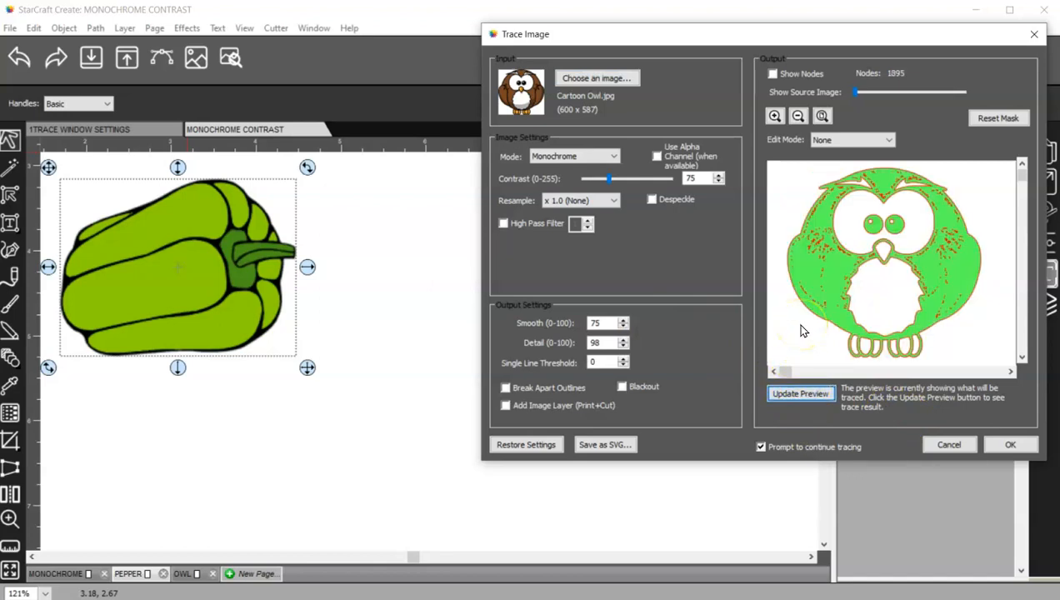
mouse_move(857, 92)
mouse_down()
mouse_move(980, 99)
mouse_move(831, 98)
mouse_up()
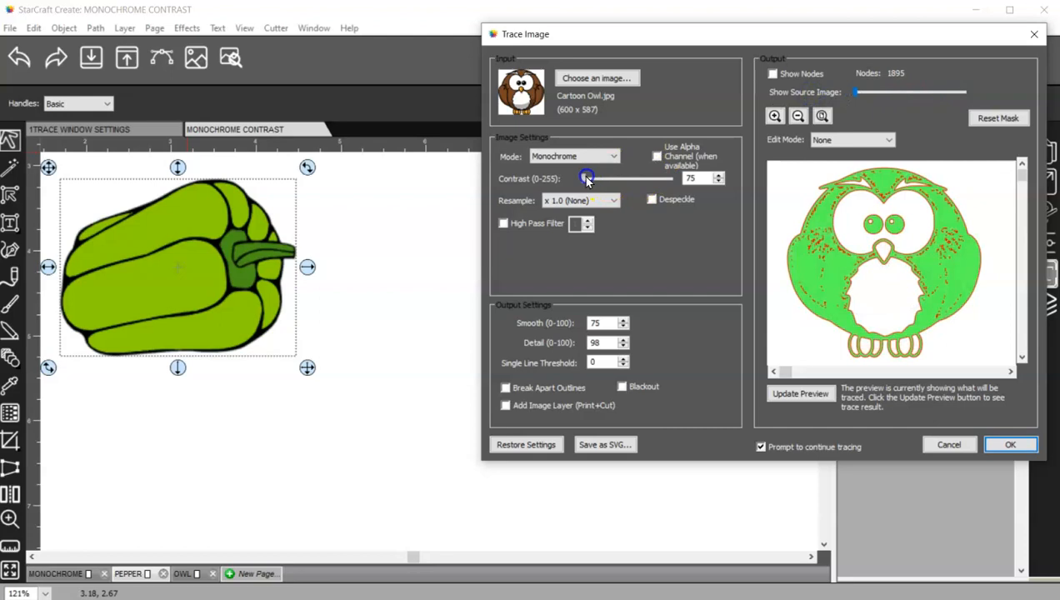
Compare the owl's updated trace previews at contrast 0 and 17, ending with the contrast at 17.
drag(594, 181, 567, 181)
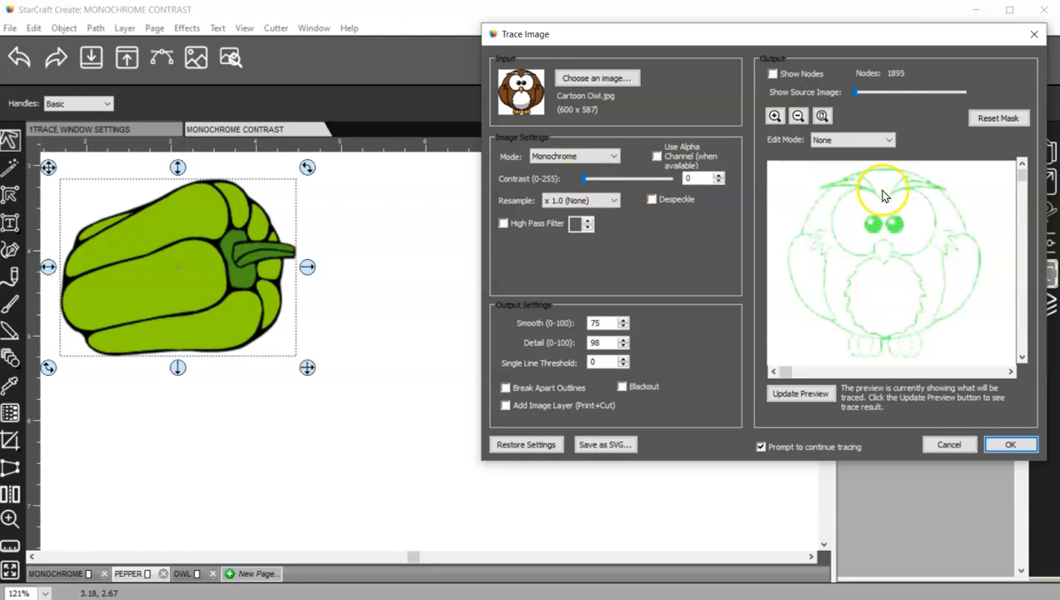
click(805, 395)
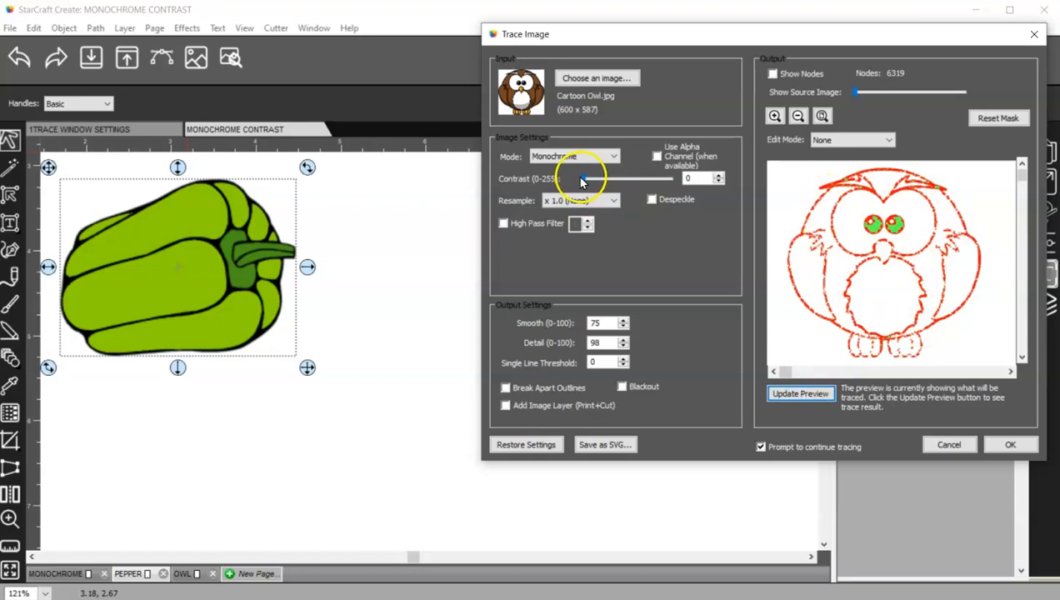
drag(582, 179, 588, 179)
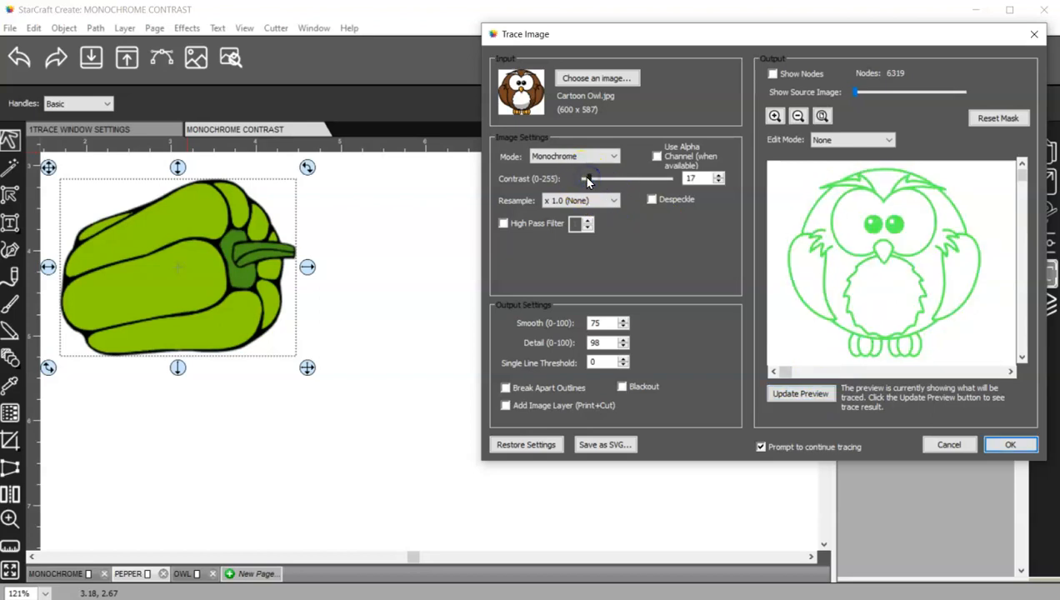
click(821, 396)
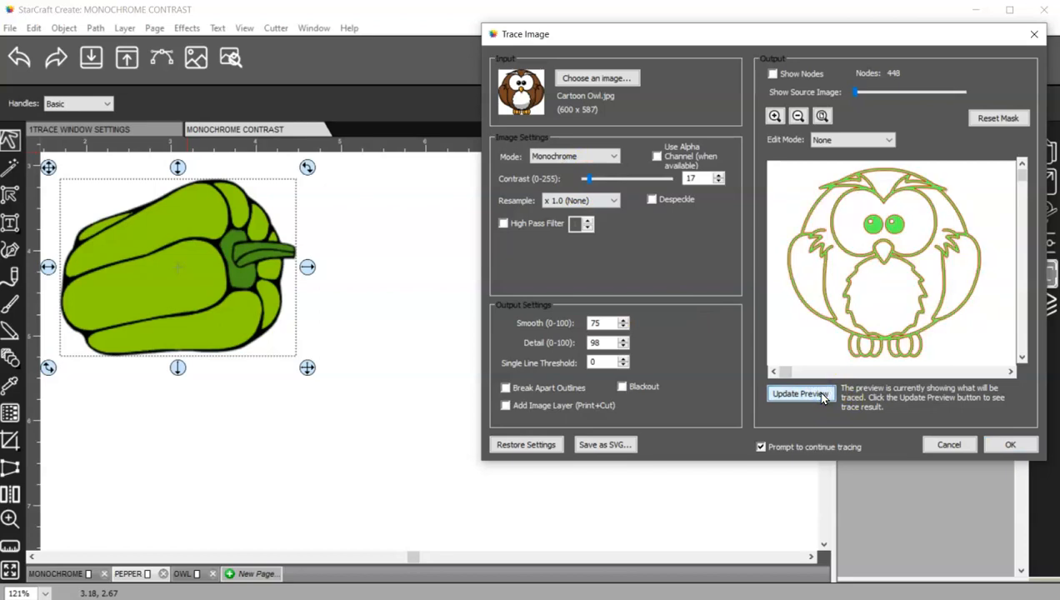
Raise the owl's trace contrast to 45 and update the preview.
click(869, 348)
drag(590, 178, 599, 178)
click(800, 393)
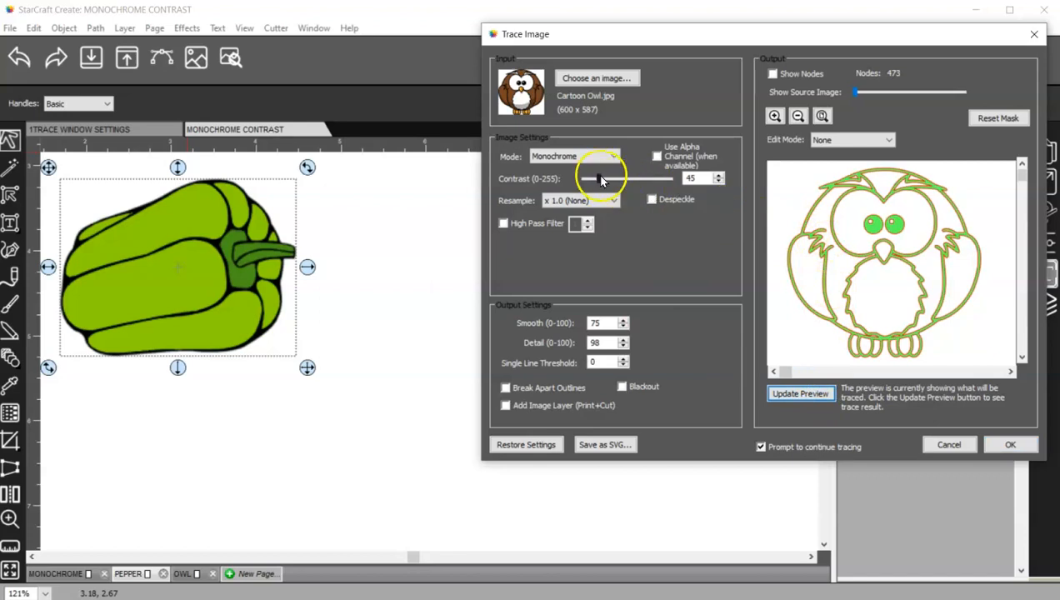
Try the owl's trace contrast at 75, bring it down to 49 and update the preview.
drag(599, 181, 609, 180)
click(800, 395)
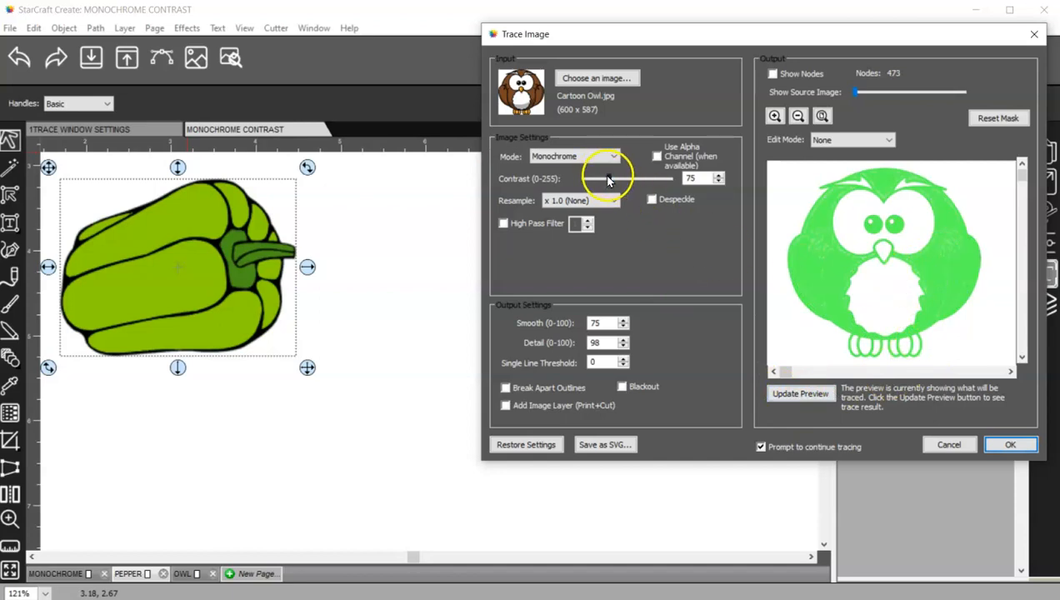
drag(596, 180, 593, 181)
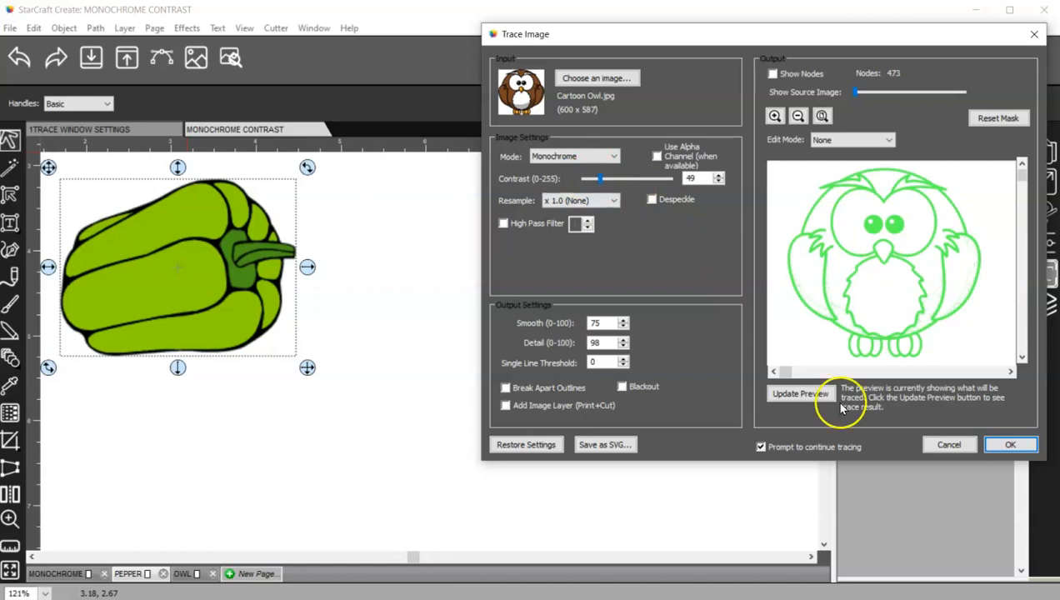
click(799, 394)
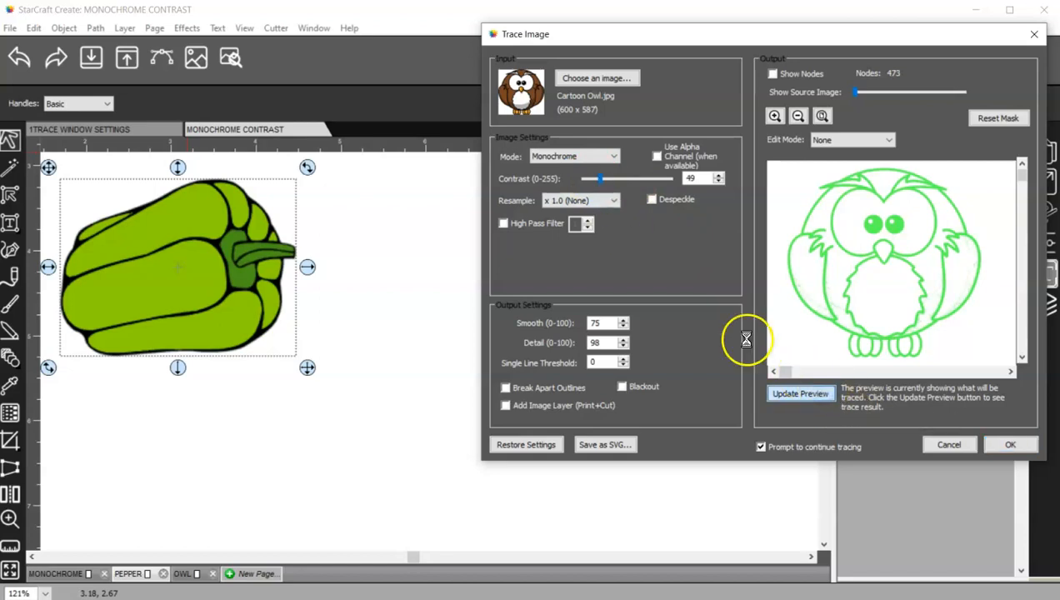
Raise the owl's trace contrast to 64, then through 79 to 96, updating the preview to compare the results.
drag(602, 178, 604, 181)
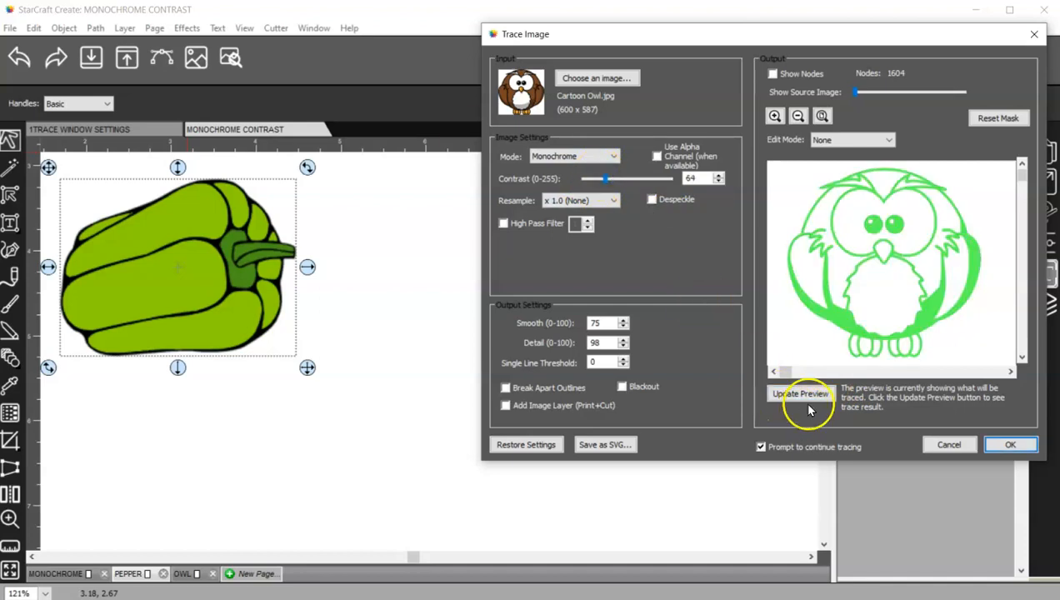
click(607, 177)
click(610, 176)
click(610, 179)
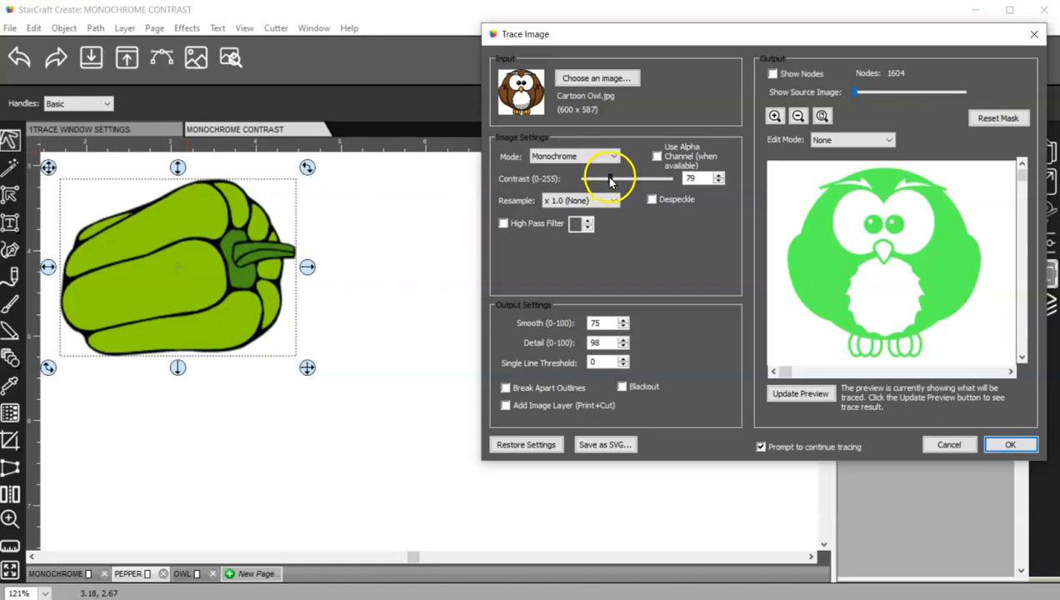
drag(613, 181, 616, 182)
click(798, 395)
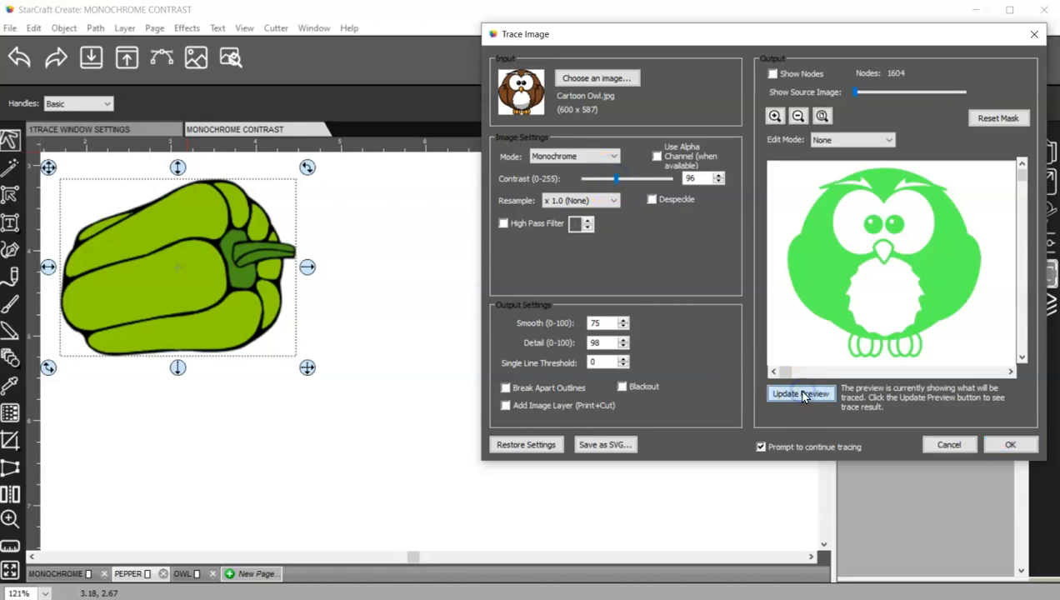
Try the owl's trace contrast at 167 and 255, and bring it down to 242.
click(619, 179)
drag(619, 181, 639, 180)
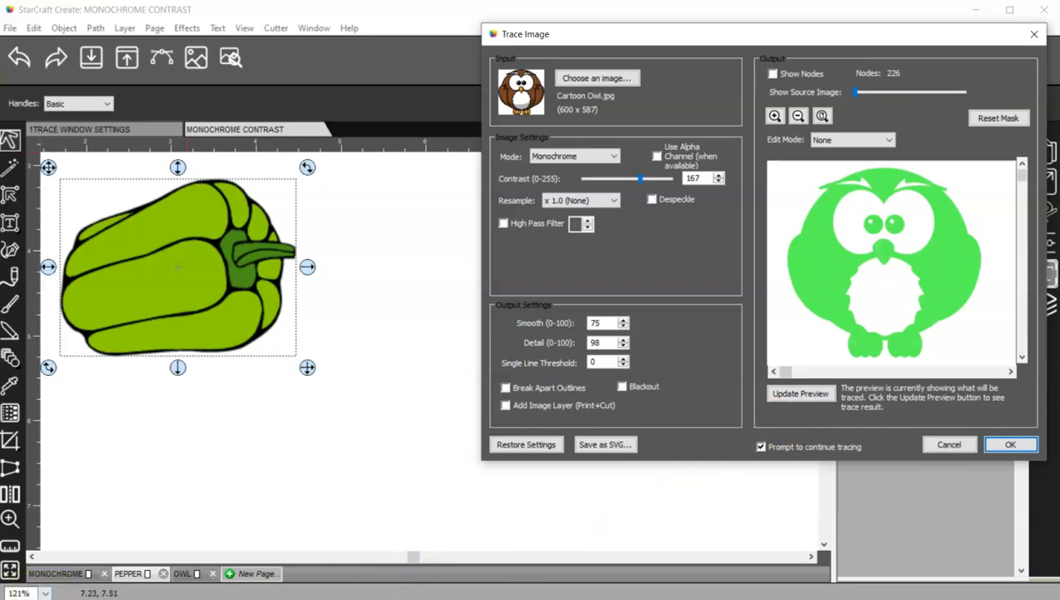
click(55, 574)
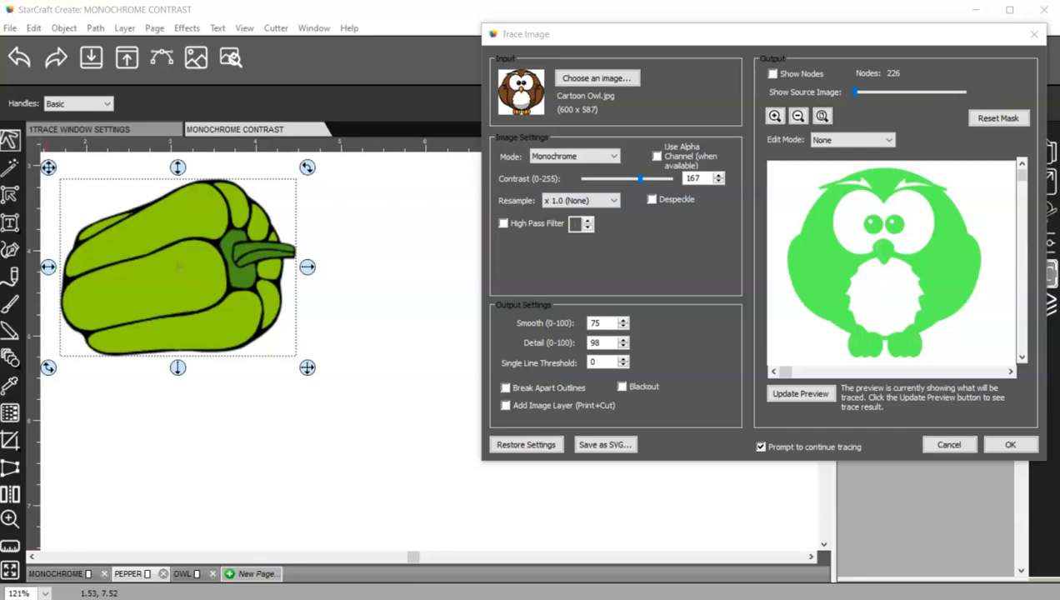
click(505, 139)
drag(641, 176, 671, 174)
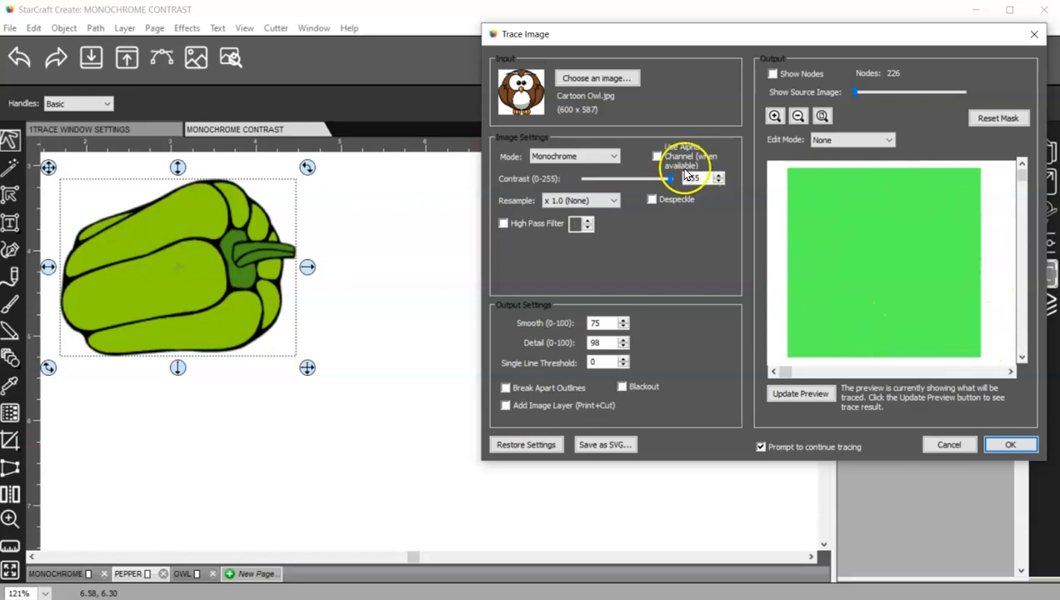
drag(670, 178, 667, 180)
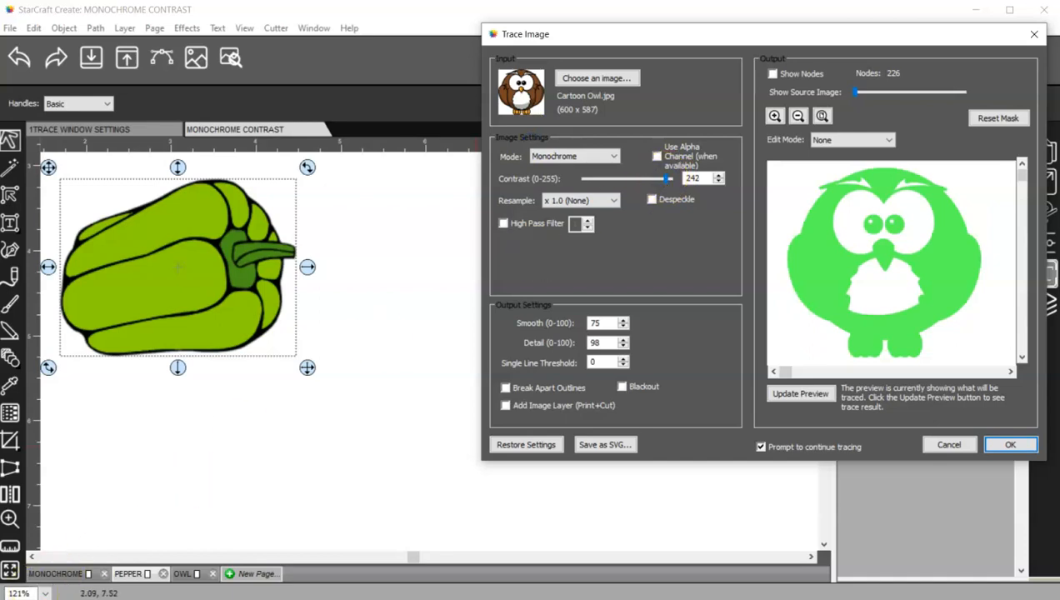
Enable the Blackout option for the owl trace and update the preview.
click(669, 524)
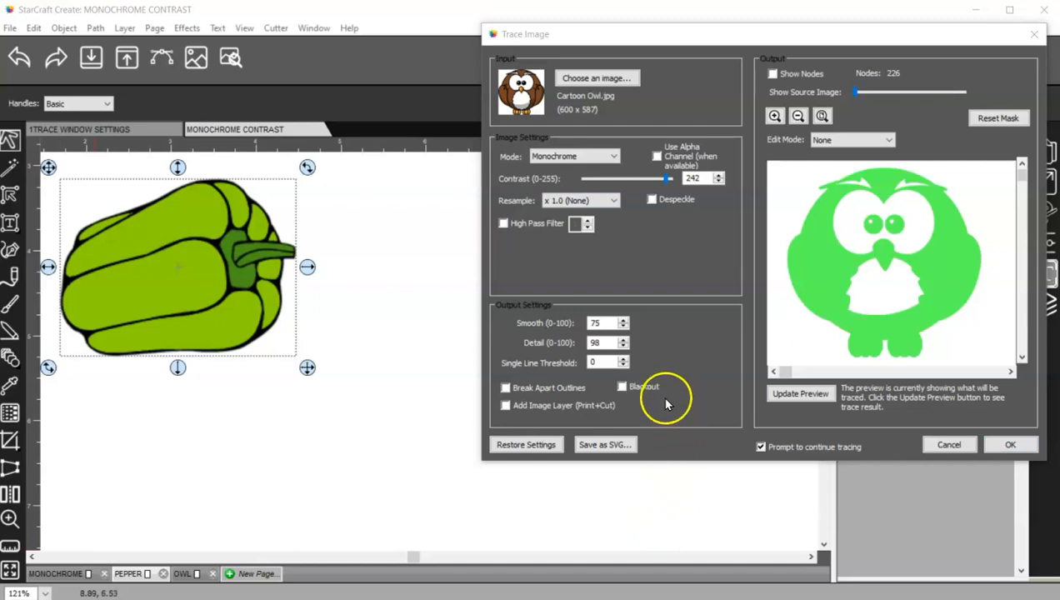
click(622, 387)
click(801, 393)
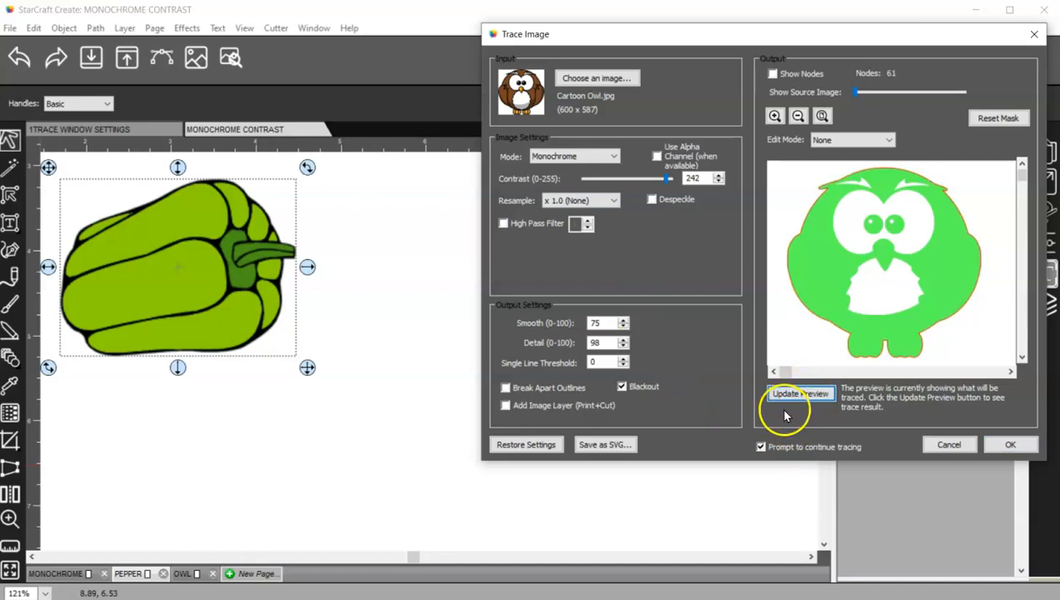